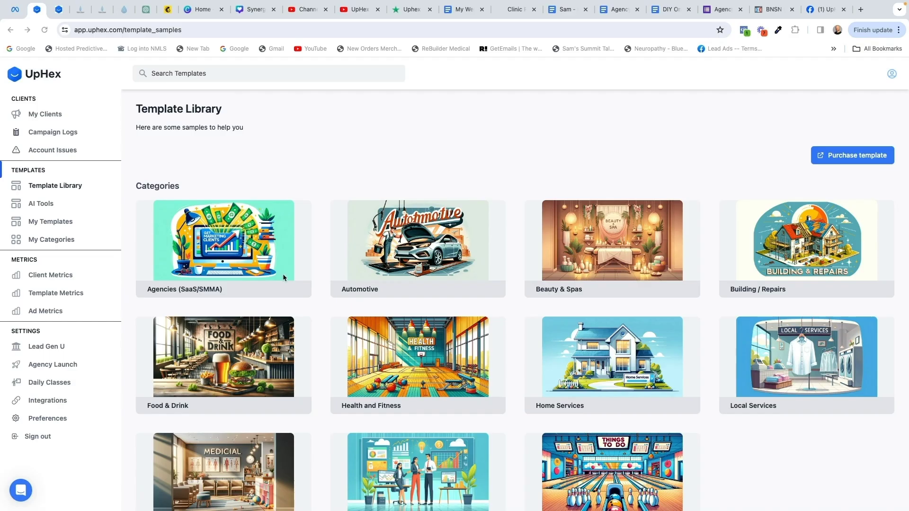
Open the Professional Services category in the Template Library to see its subcategories.
{"action": "scroll", "coordinate": [460, 360], "scroll_direction": "down", "scroll_amount": 2}
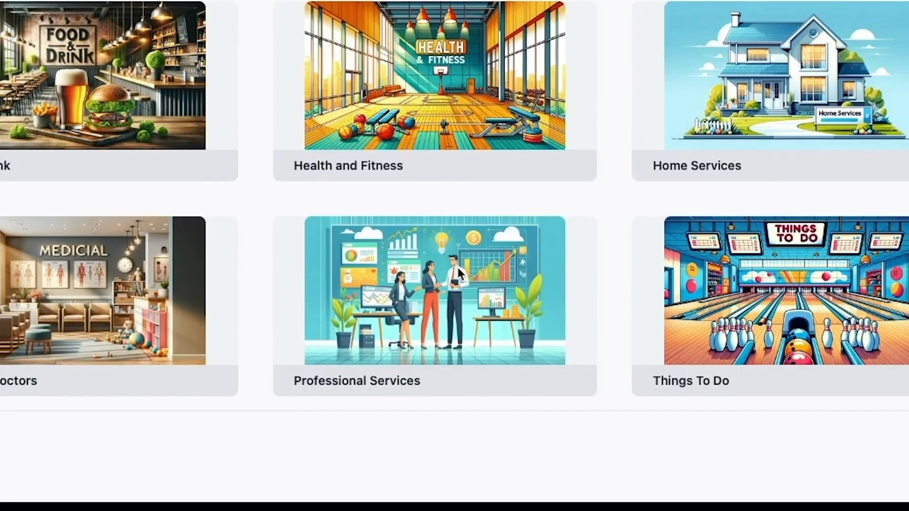
{"action": "left_click", "coordinate": [450, 334]}
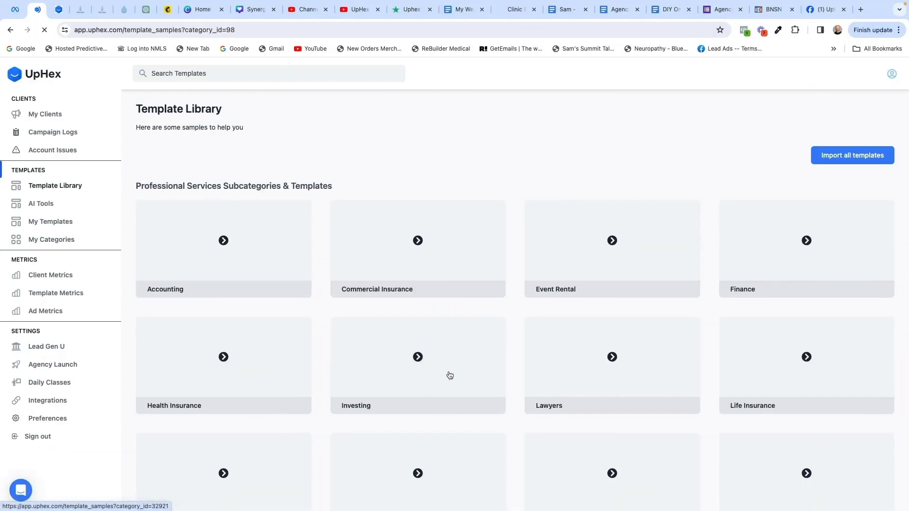
{"action": "scroll", "coordinate": [450, 376], "scroll_direction": "down", "scroll_amount": 3}
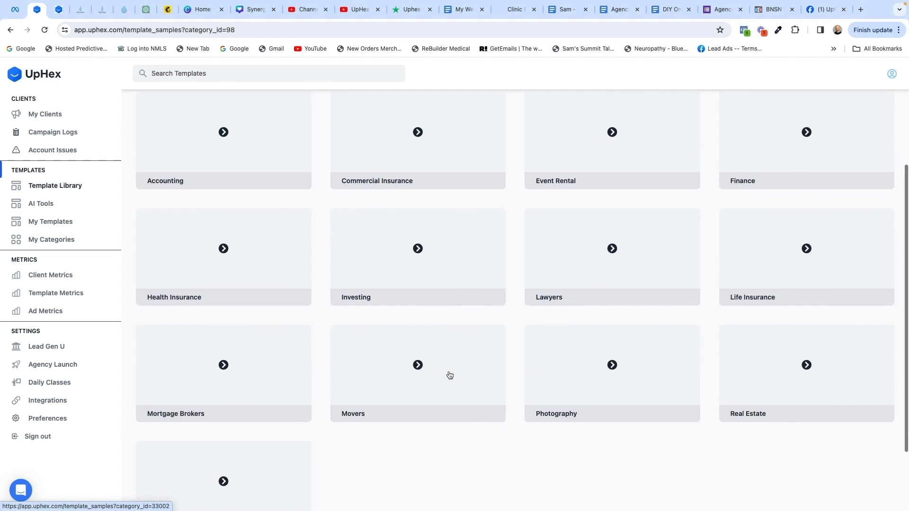
{"action": "scroll", "coordinate": [449, 375], "scroll_direction": "up", "scroll_amount": 1}
{"action": "scroll", "coordinate": [447, 376], "scroll_direction": "up", "scroll_amount": 1}
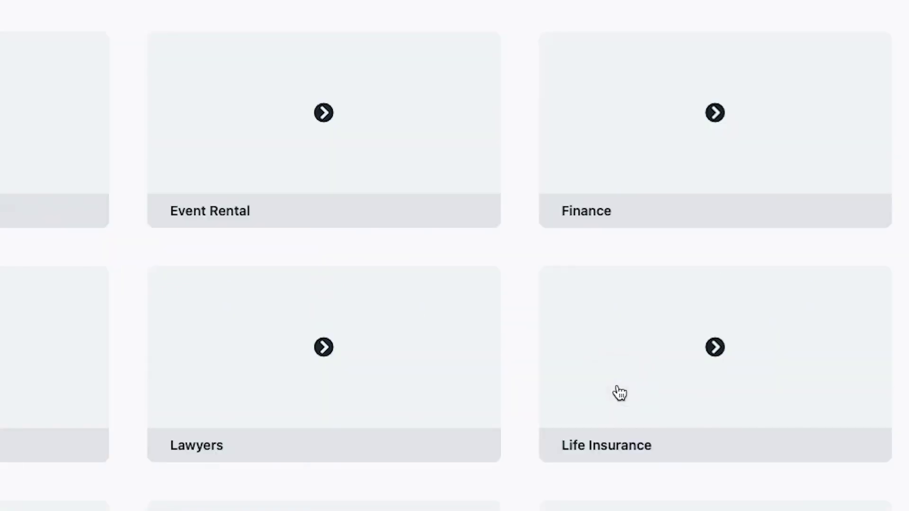
Browse the Life Insurance sample templates, then go to My Templates.
{"action": "left_click", "coordinate": [759, 333]}
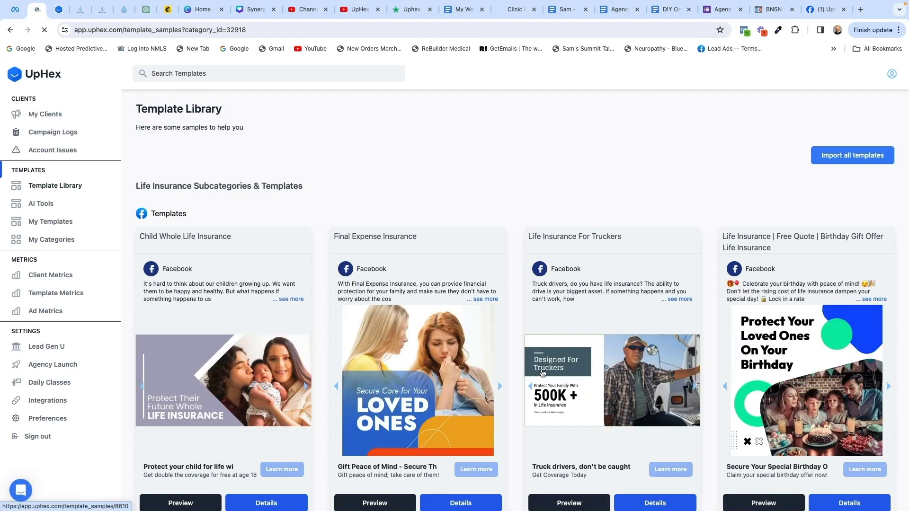
{"action": "scroll", "coordinate": [542, 374], "scroll_direction": "down", "scroll_amount": 5}
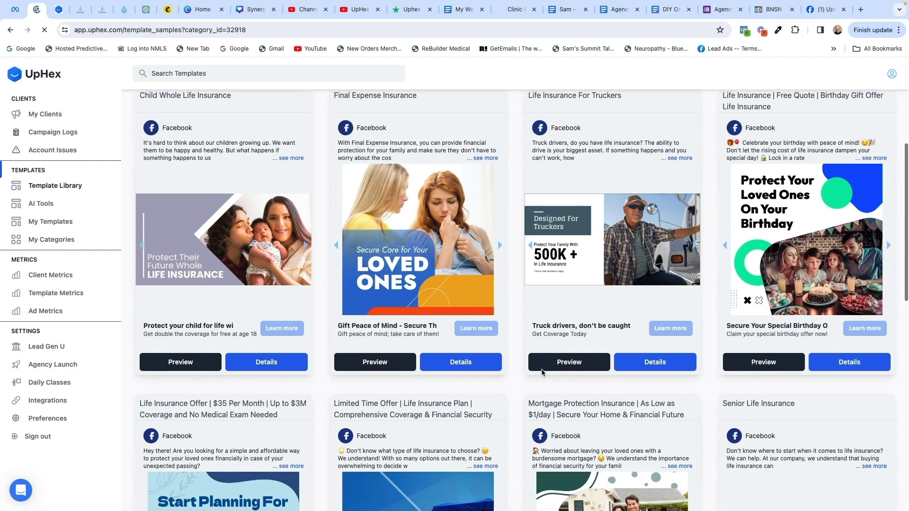
{"action": "scroll", "coordinate": [543, 374], "scroll_direction": "down", "scroll_amount": 5}
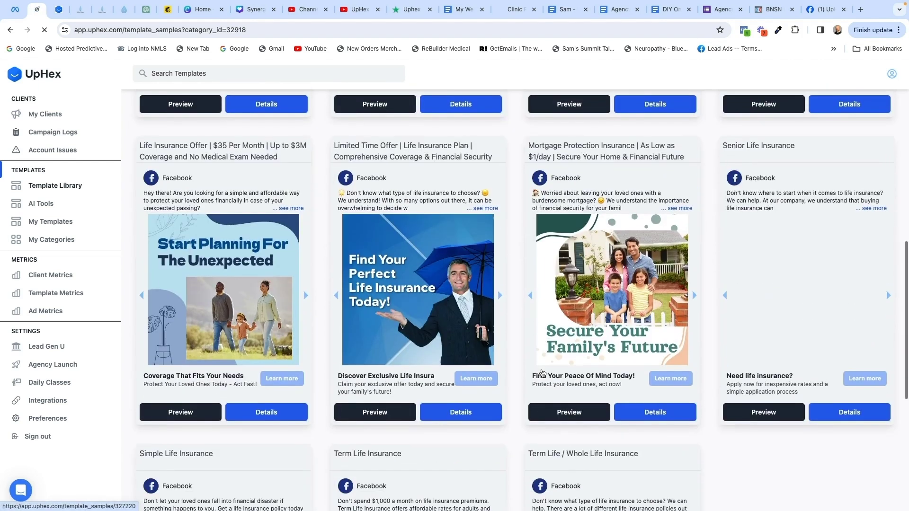
{"action": "scroll", "coordinate": [542, 373], "scroll_direction": "up", "scroll_amount": 7}
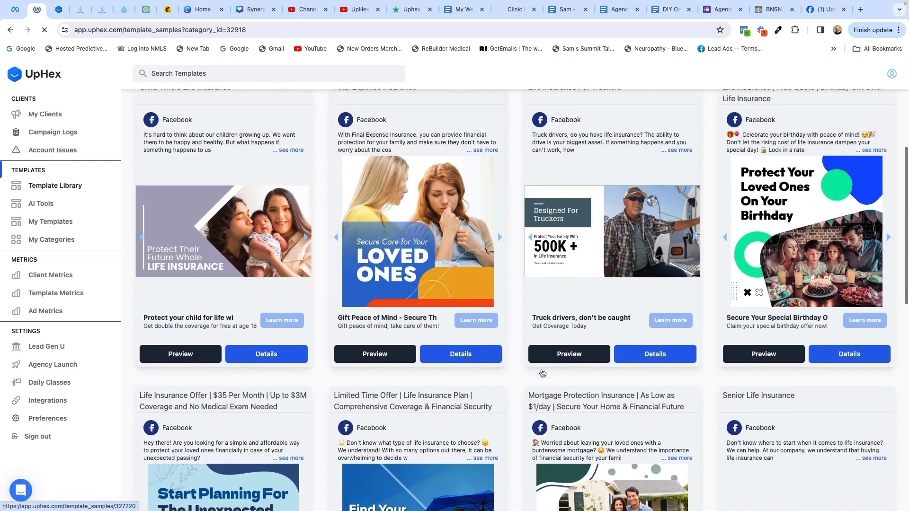
{"action": "scroll", "coordinate": [542, 374], "scroll_direction": "up", "scroll_amount": 3}
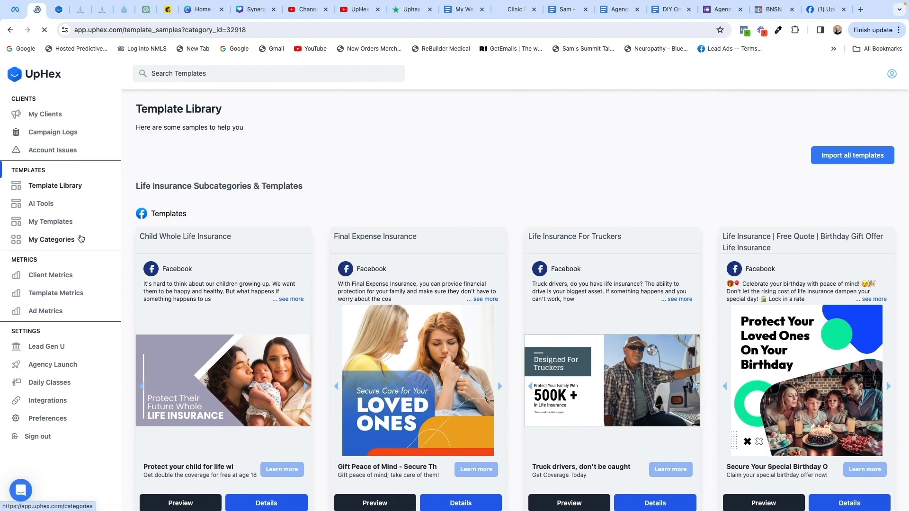
{"action": "left_click", "coordinate": [57, 224]}
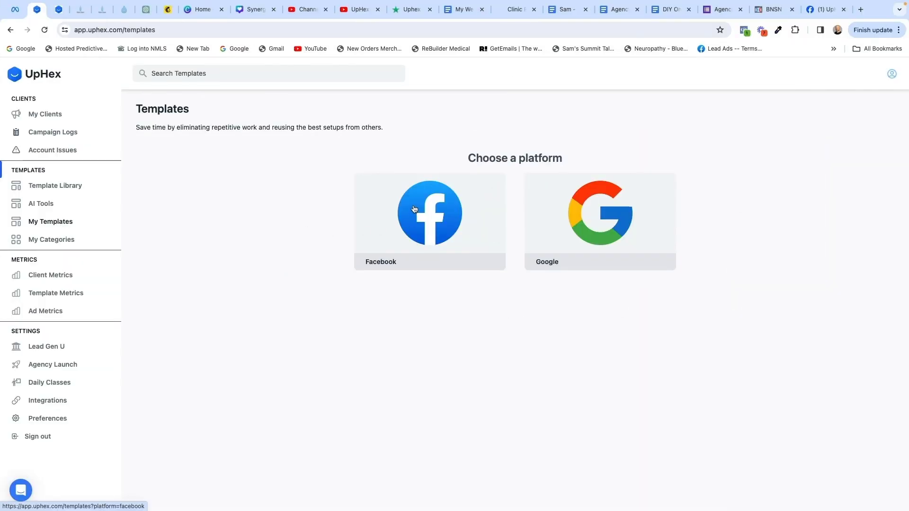
Choose the Facebook platform to list your template categories like Body Contouring and Dentistry.
{"action": "left_click", "coordinate": [414, 208]}
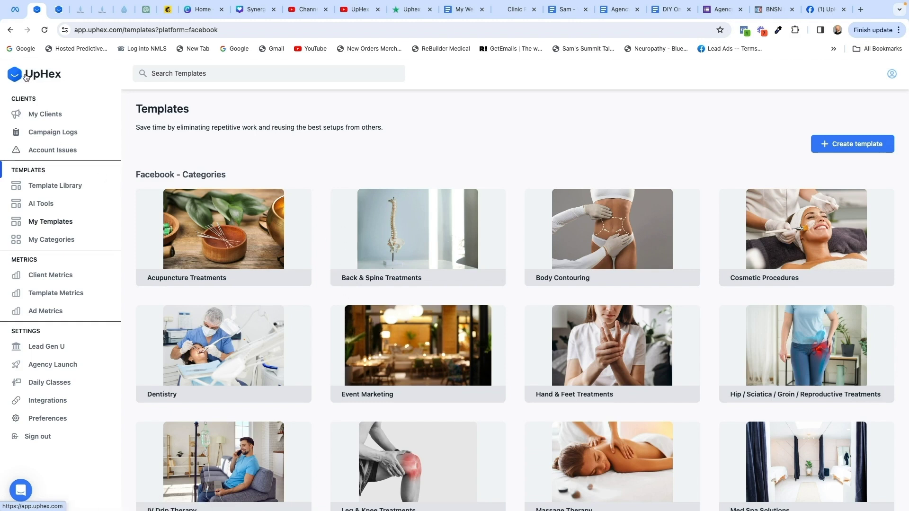
{"action": "left_click", "coordinate": [103, 10]}
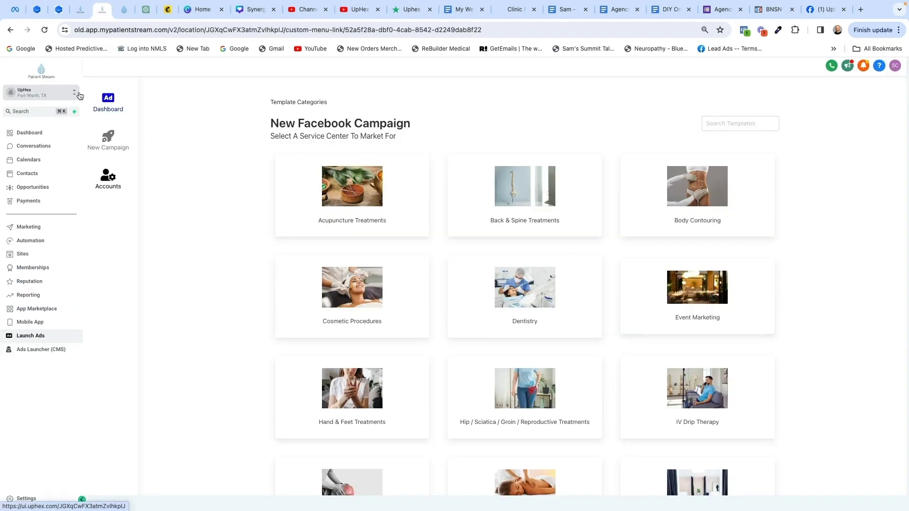
{"action": "left_click", "coordinate": [37, 9]}
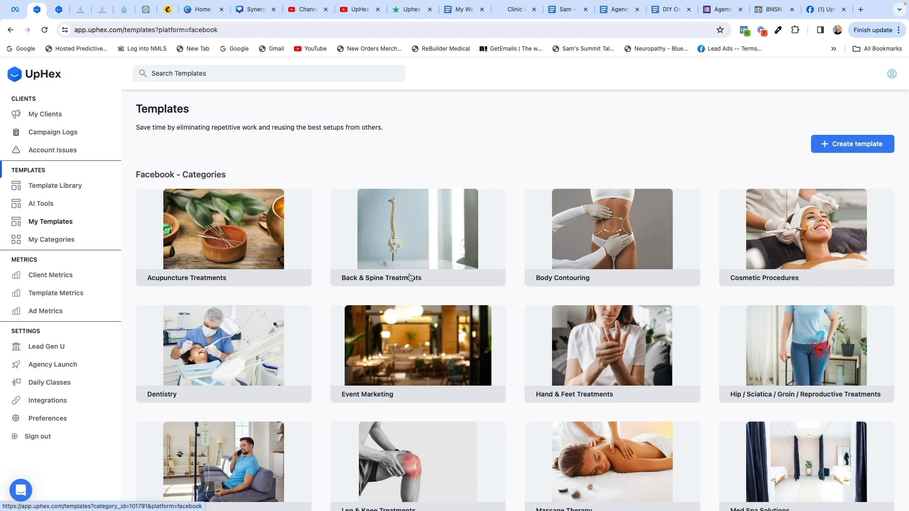
Open 'Body Contouring Cryo T-Shock (Video, Women Only) | $47' from Body Contouring → Cryo Based Therapies and review it.
{"action": "left_click", "coordinate": [545, 244]}
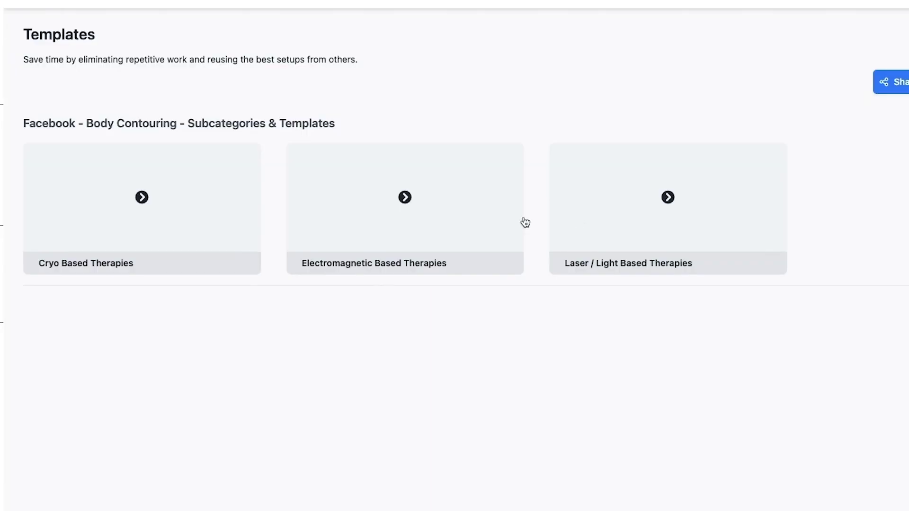
{"action": "left_click", "coordinate": [182, 204]}
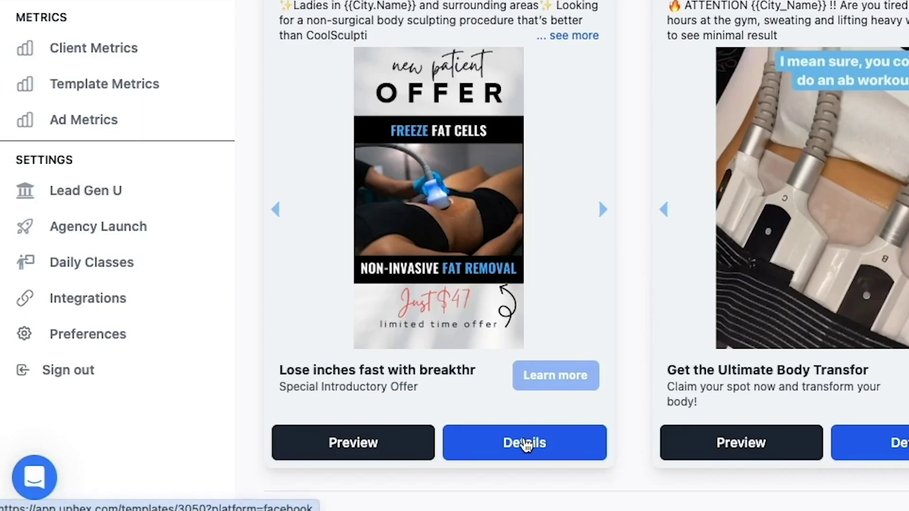
{"action": "left_click", "coordinate": [266, 472]}
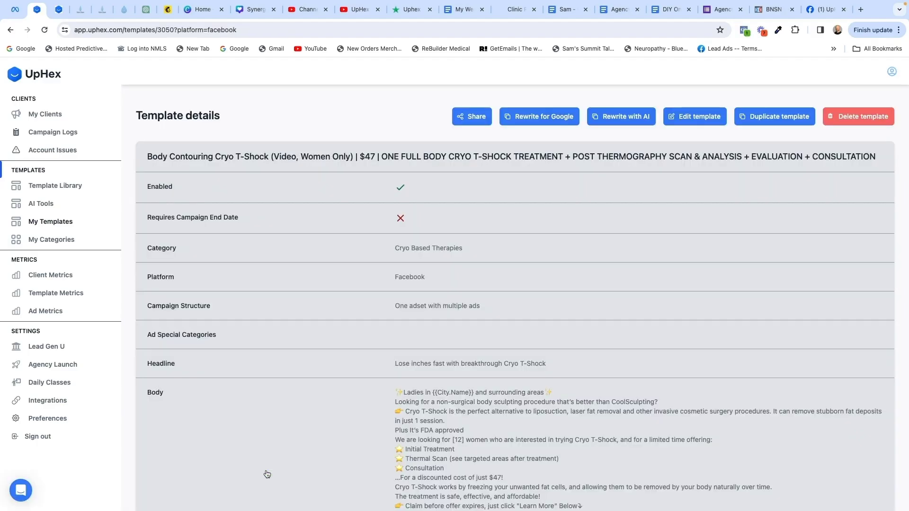
{"action": "scroll", "coordinate": [445, 389], "scroll_direction": "down", "scroll_amount": 6}
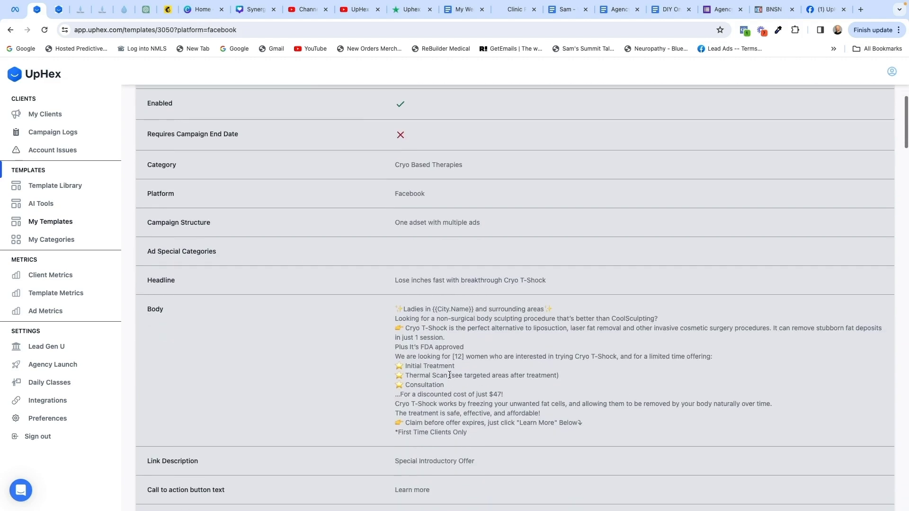
{"action": "scroll", "coordinate": [449, 374], "scroll_direction": "down", "scroll_amount": 3}
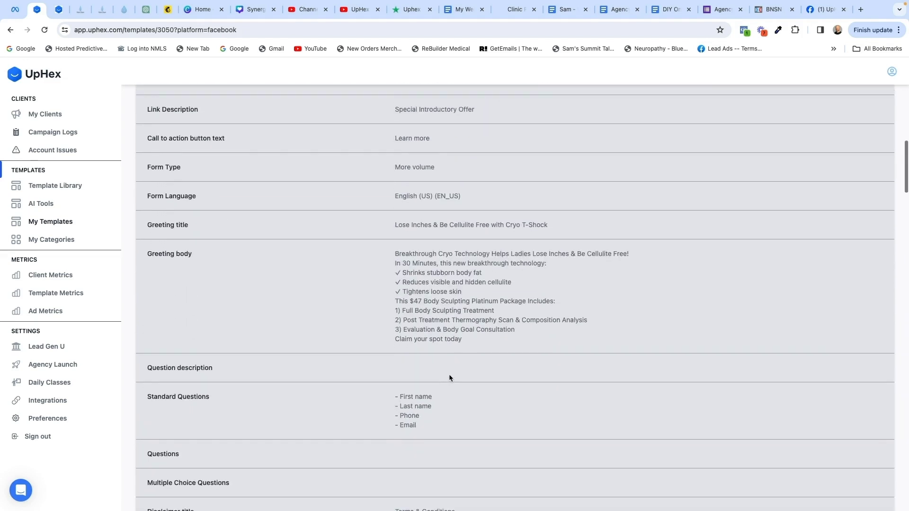
{"action": "scroll", "coordinate": [449, 374], "scroll_direction": "up", "scroll_amount": 10}
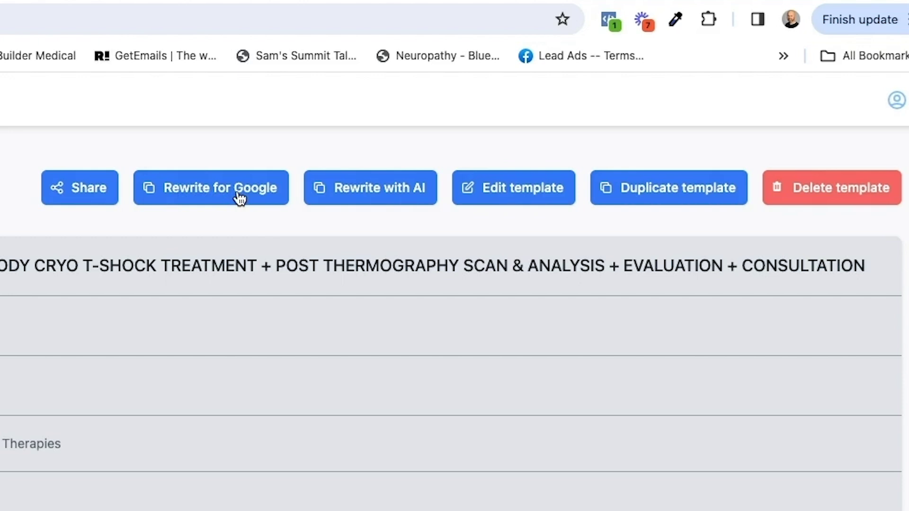
Rewrite the template for Google as 'Cryo T-Shock Body Sculpting' under Body Contouring → Cryo Based Therapies.
{"action": "left_click", "coordinate": [240, 198]}
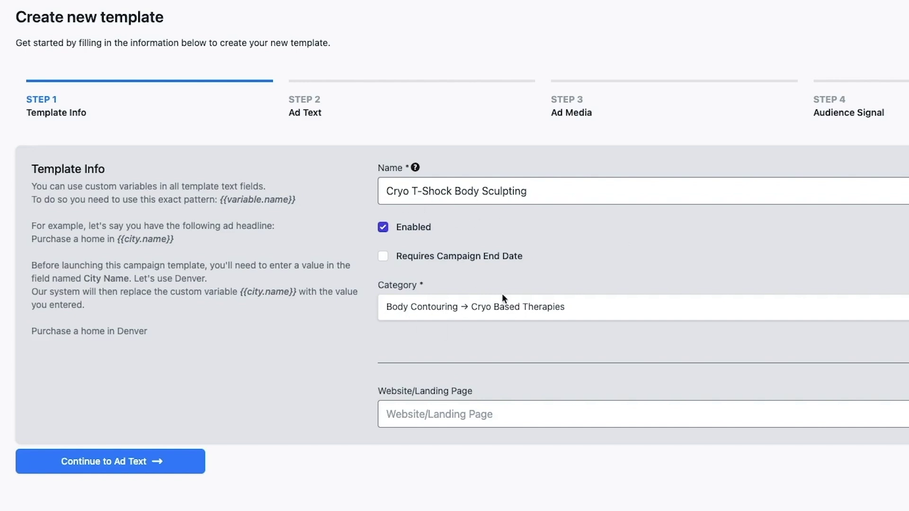
Accept the generated Google headlines and descriptions, then advance past Ad Media to Audience Signal.
{"action": "left_click", "coordinate": [168, 464]}
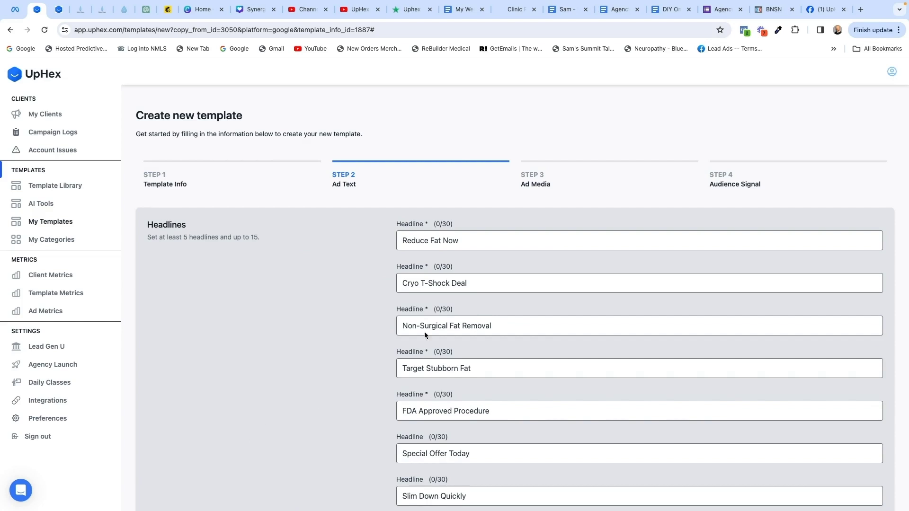
{"action": "scroll", "coordinate": [482, 316], "scroll_direction": "down", "scroll_amount": 1}
{"action": "scroll", "coordinate": [481, 317], "scroll_direction": "down", "scroll_amount": 4}
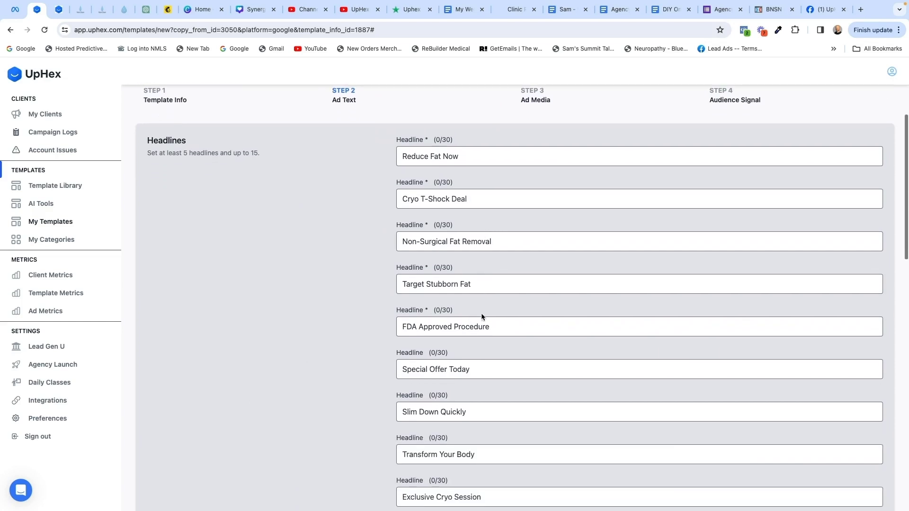
{"action": "scroll", "coordinate": [482, 317], "scroll_direction": "down", "scroll_amount": 9}
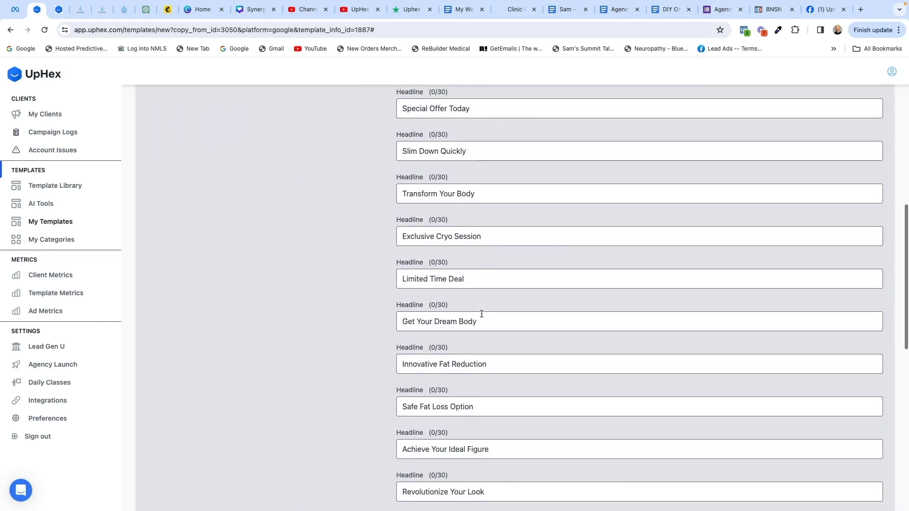
{"action": "scroll", "coordinate": [481, 313], "scroll_direction": "down", "scroll_amount": 4}
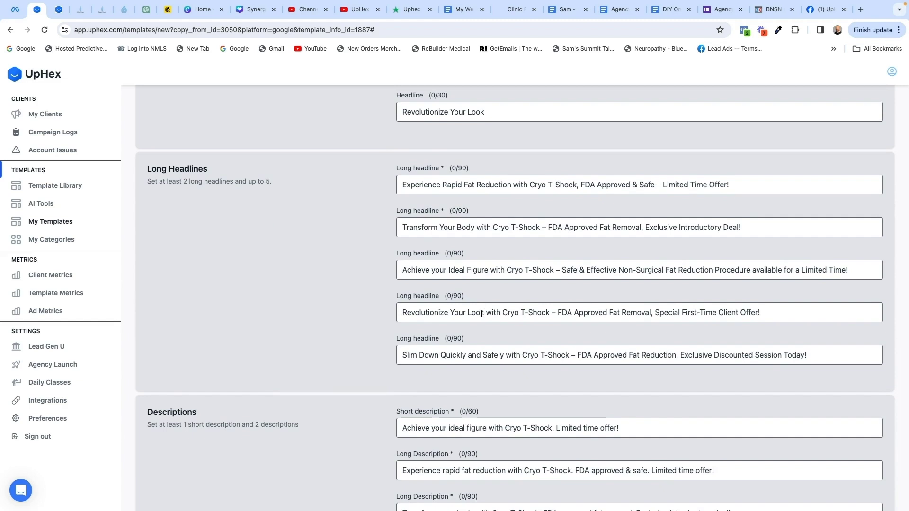
{"action": "scroll", "coordinate": [481, 314], "scroll_direction": "down", "scroll_amount": 2}
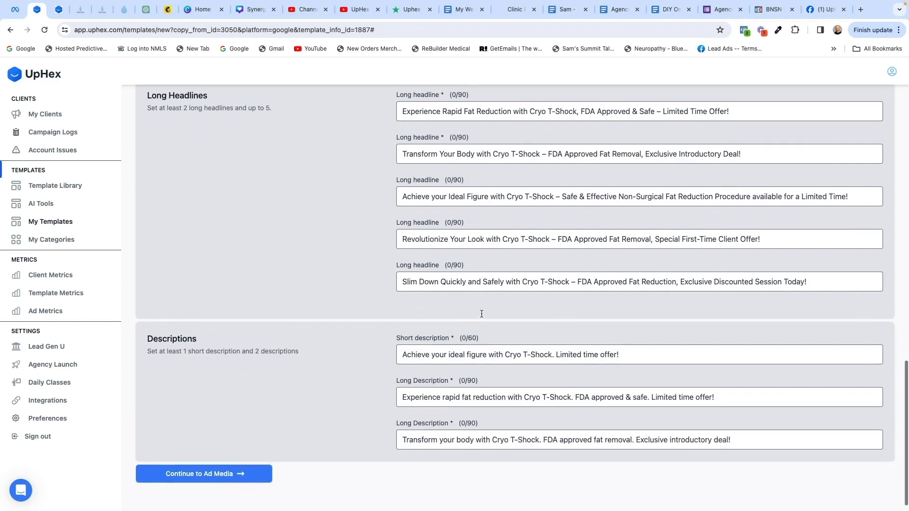
{"action": "left_click", "coordinate": [234, 461]}
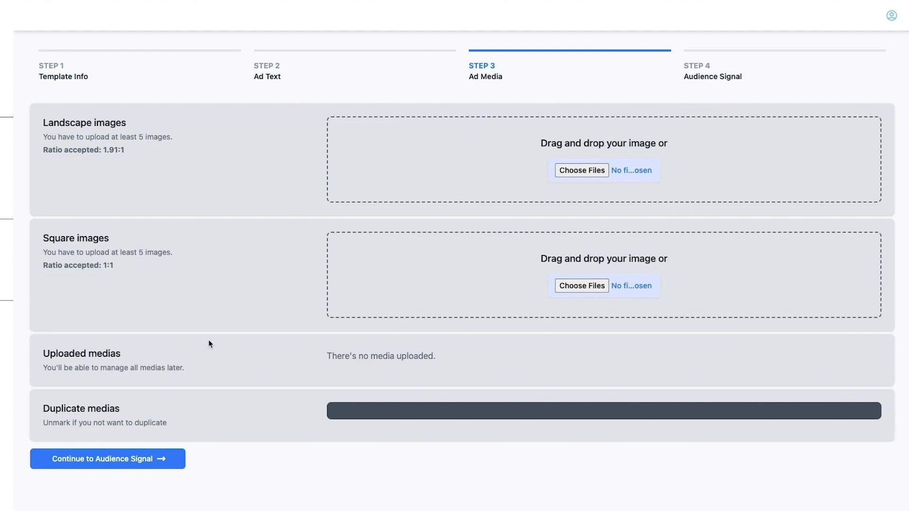
{"action": "left_click", "coordinate": [145, 459]}
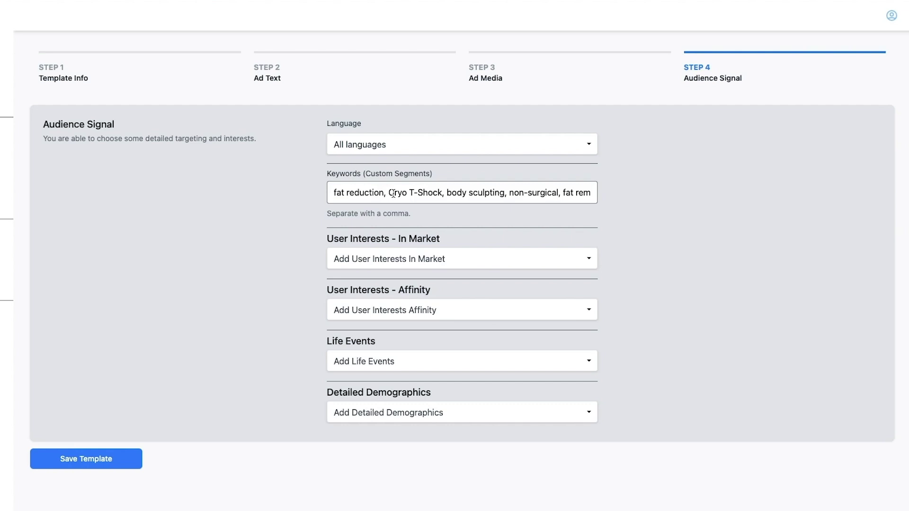
Save the 'Cryo T-Shock Body Sculpting' Google template with its prefilled audience keywords.
{"action": "left_click", "coordinate": [109, 463]}
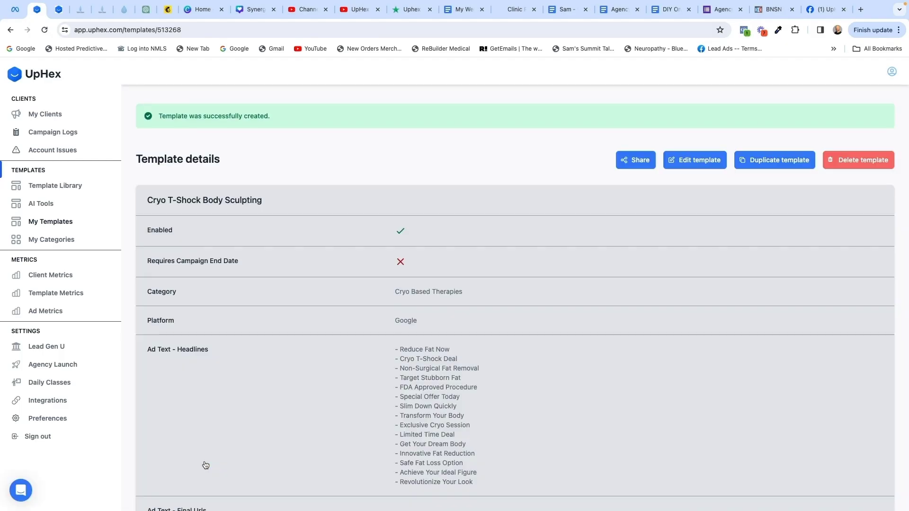
Find 'Cryo T-Shock Body Sculpting' under Google → Body Contouring → Cryo Based Therapies and review its details.
{"action": "left_click", "coordinate": [67, 225]}
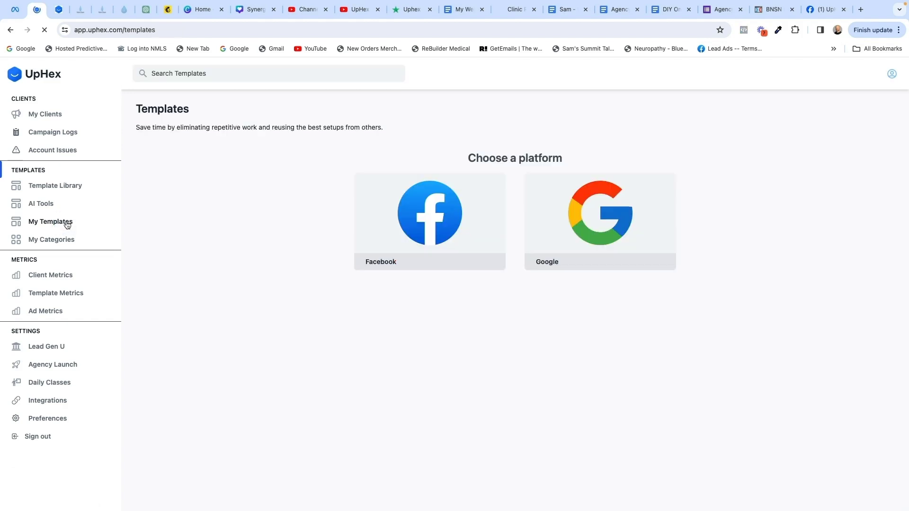
{"action": "left_click", "coordinate": [570, 227]}
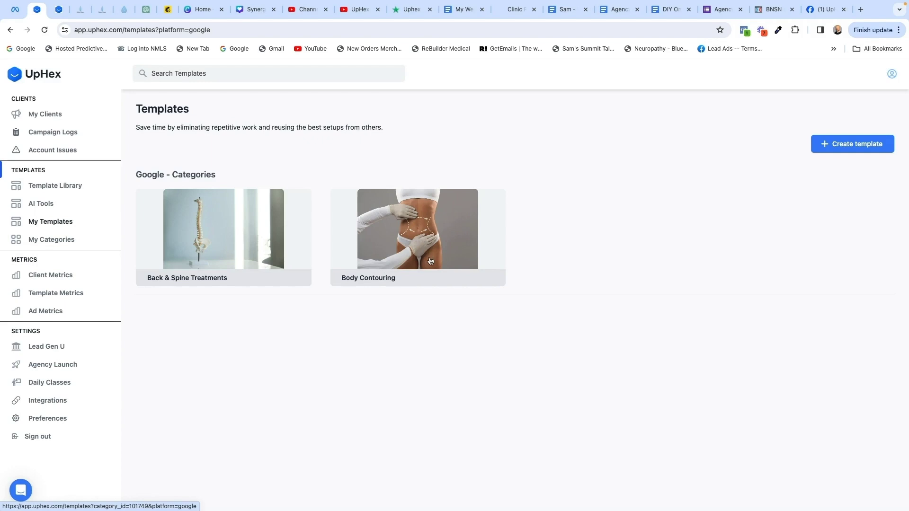
{"action": "left_click", "coordinate": [430, 260]}
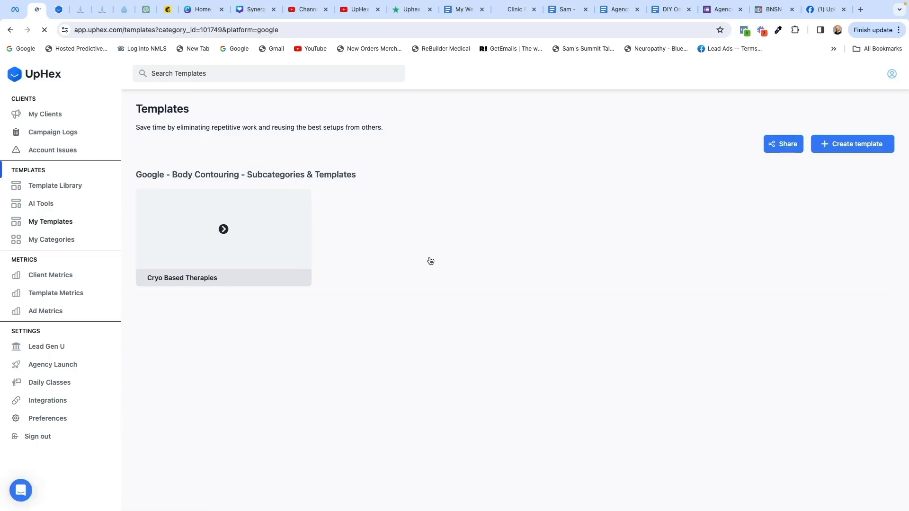
{"action": "left_click", "coordinate": [242, 239]}
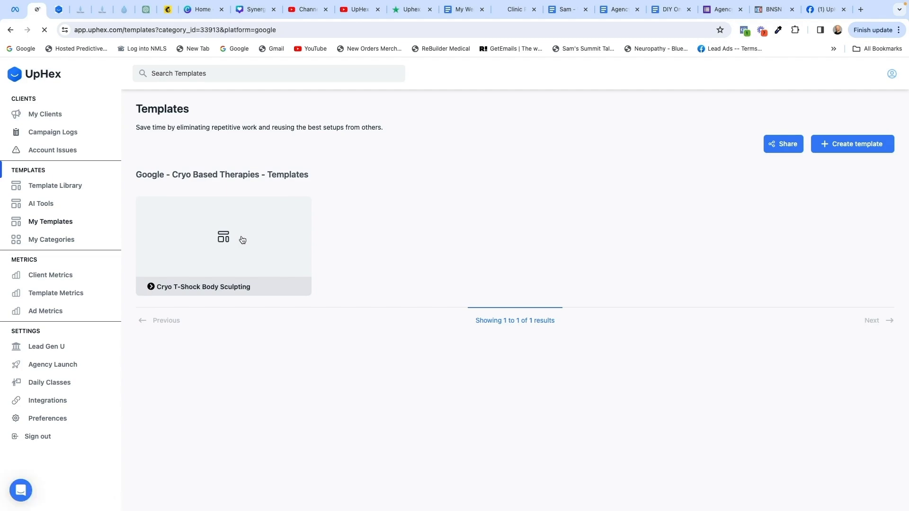
{"action": "left_click", "coordinate": [242, 239]}
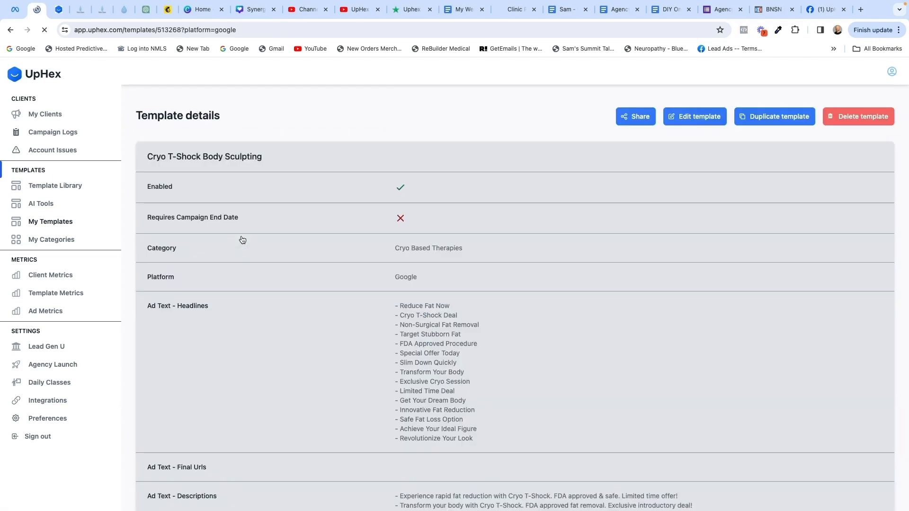
{"action": "scroll", "coordinate": [346, 280], "scroll_direction": "down", "scroll_amount": 5}
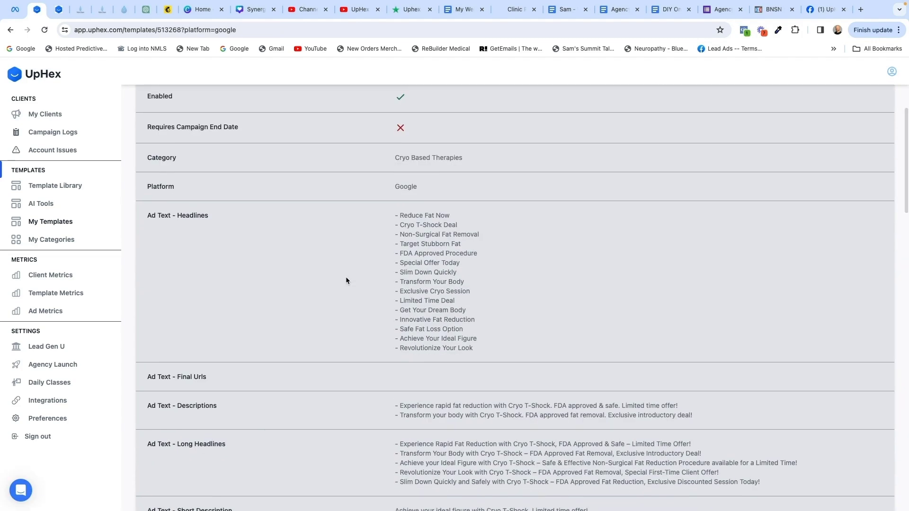
{"action": "scroll", "coordinate": [346, 280], "scroll_direction": "down", "scroll_amount": 8}
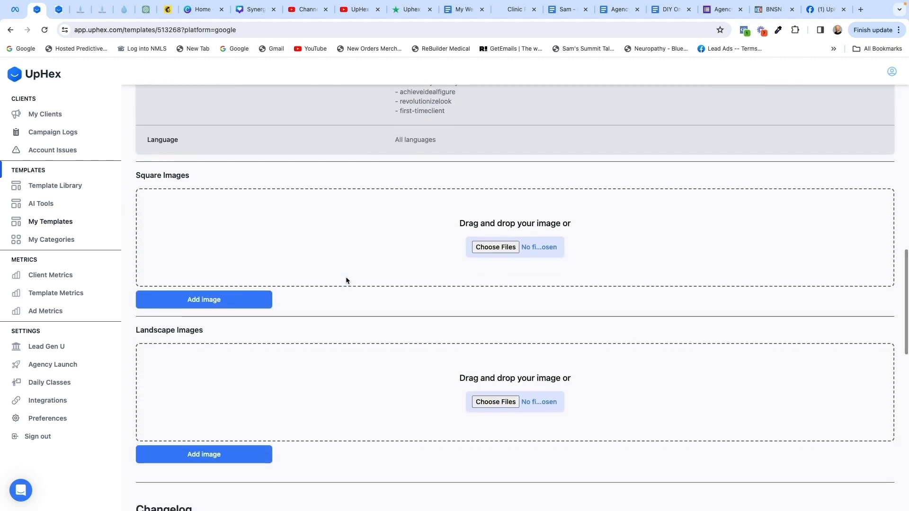